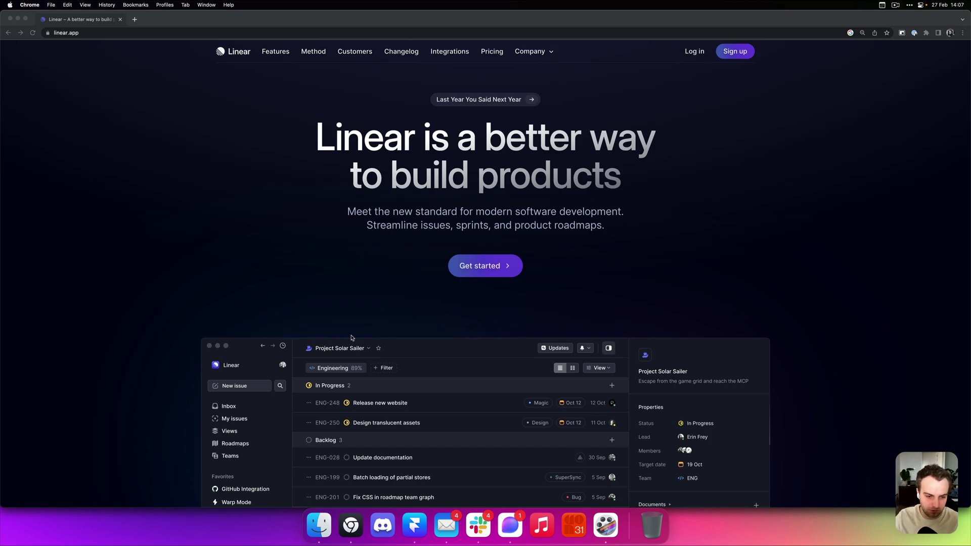
Scroll through the Linear homepage's app mockup, then minimise Chrome to reveal the Framer project.
scroll(455, 299, down, 2)
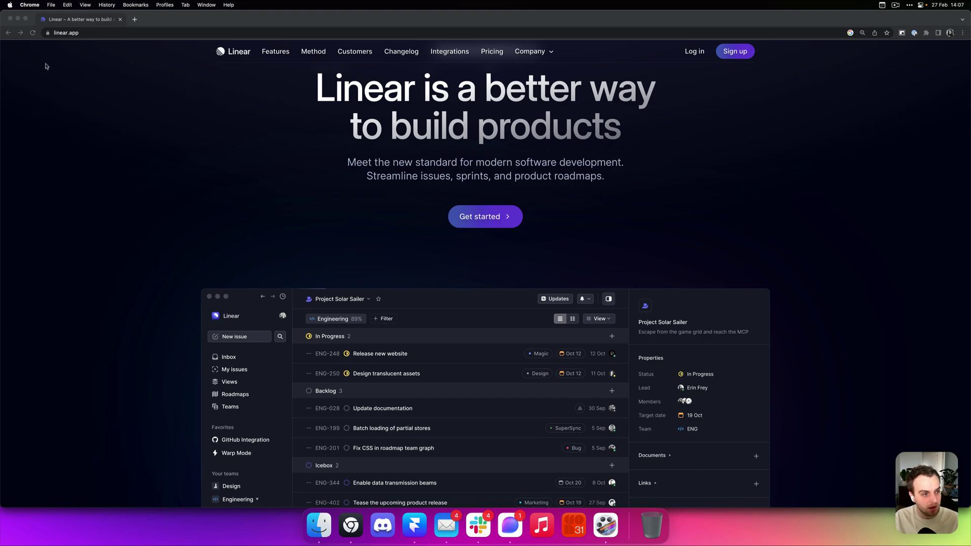
click(18, 18)
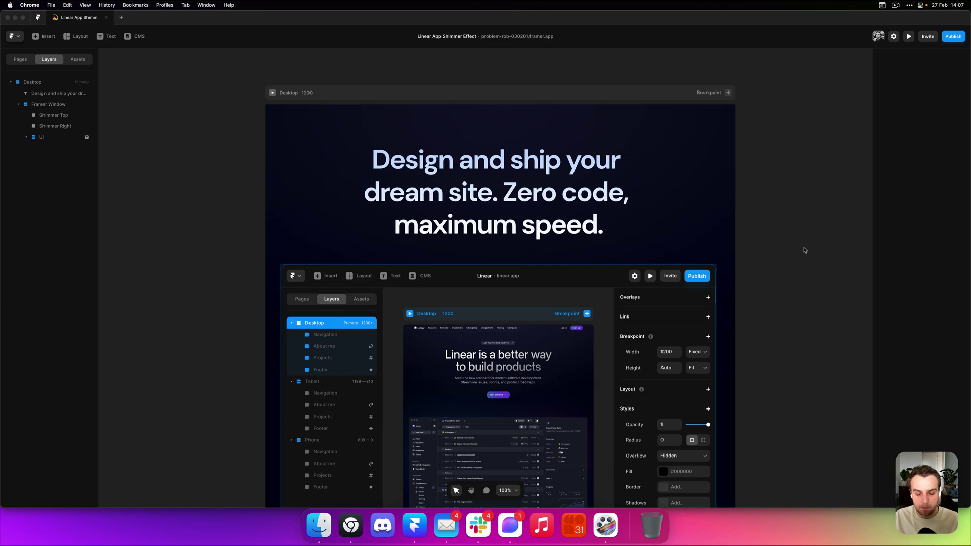
Fade one stop of Shimmer Top's white linear gradient fill from 60% to 0% opacity.
click(767, 233)
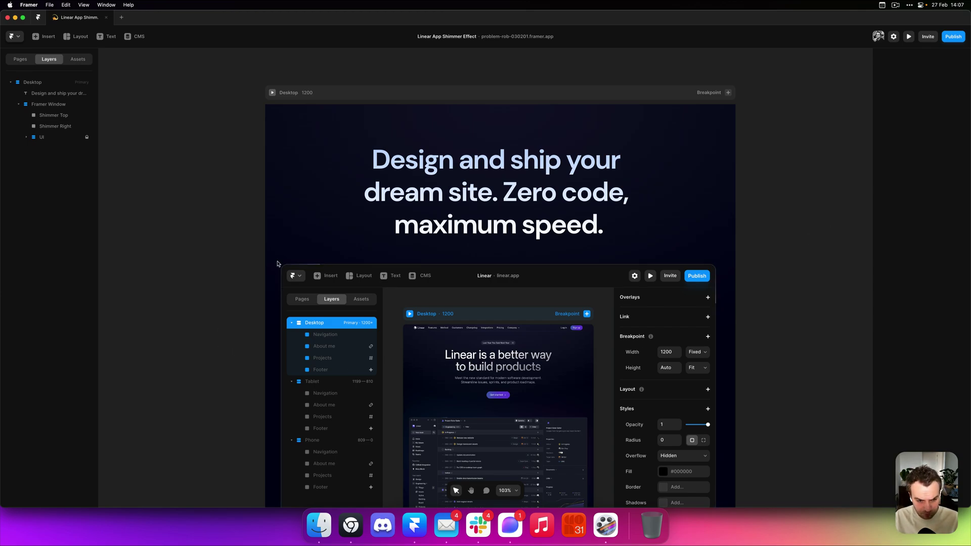
scroll(274, 263, up, 10)
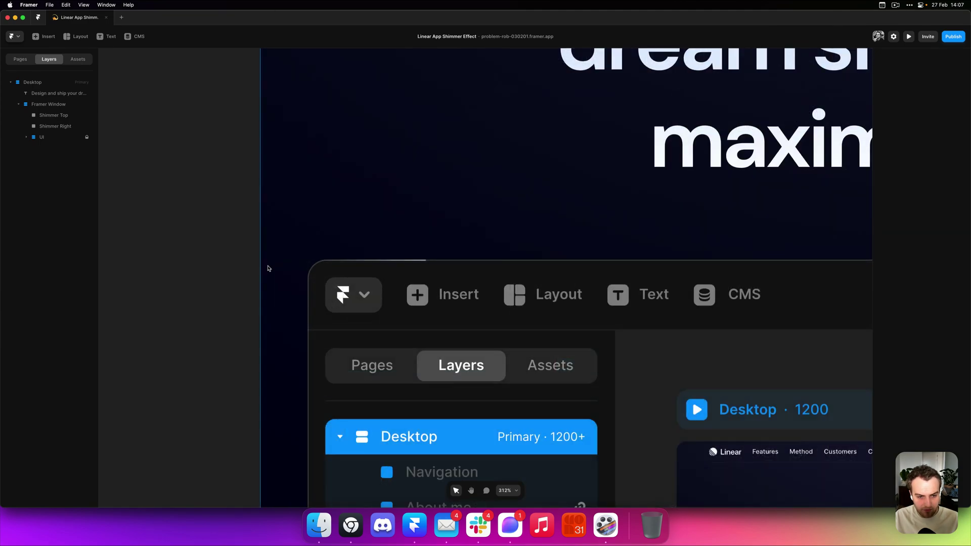
click(403, 260)
scroll(244, 259, down, 2)
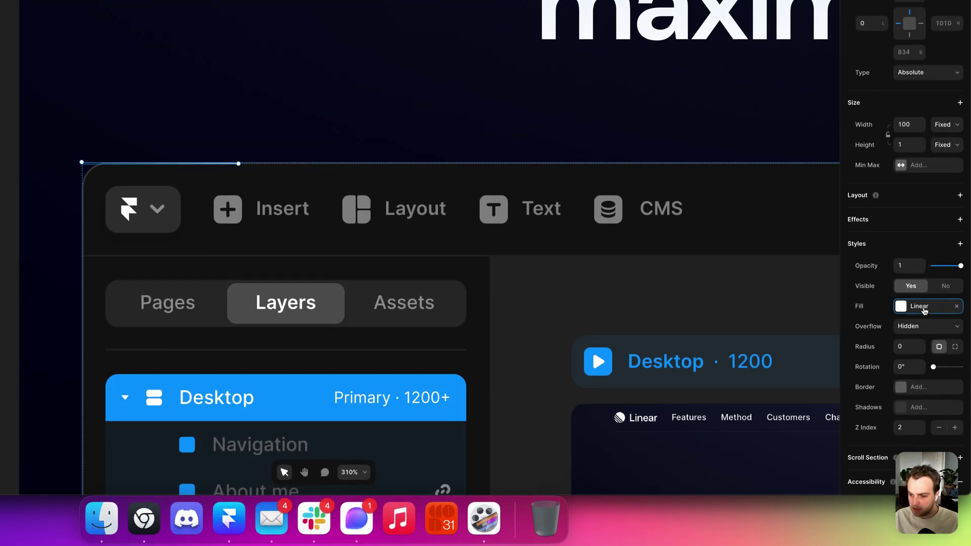
click(923, 492)
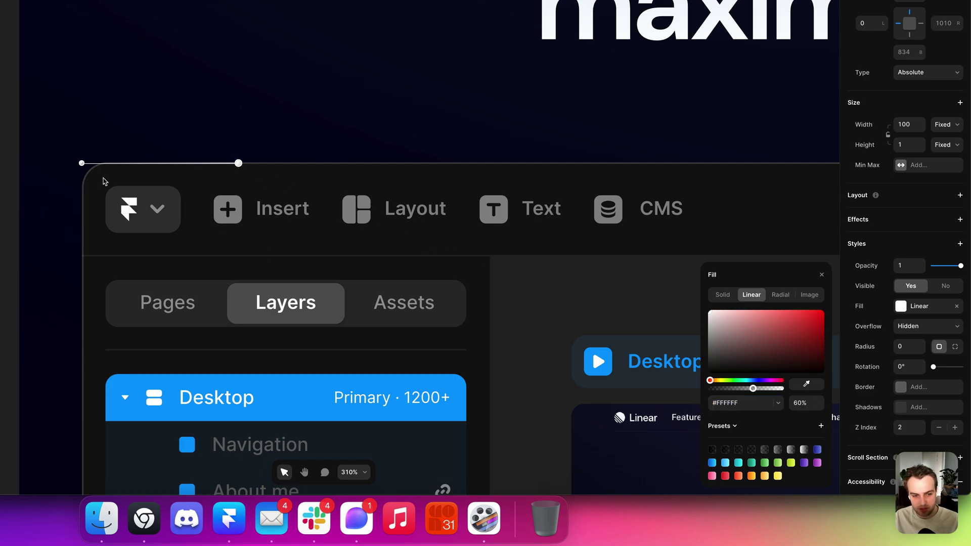
drag(753, 389, 710, 388)
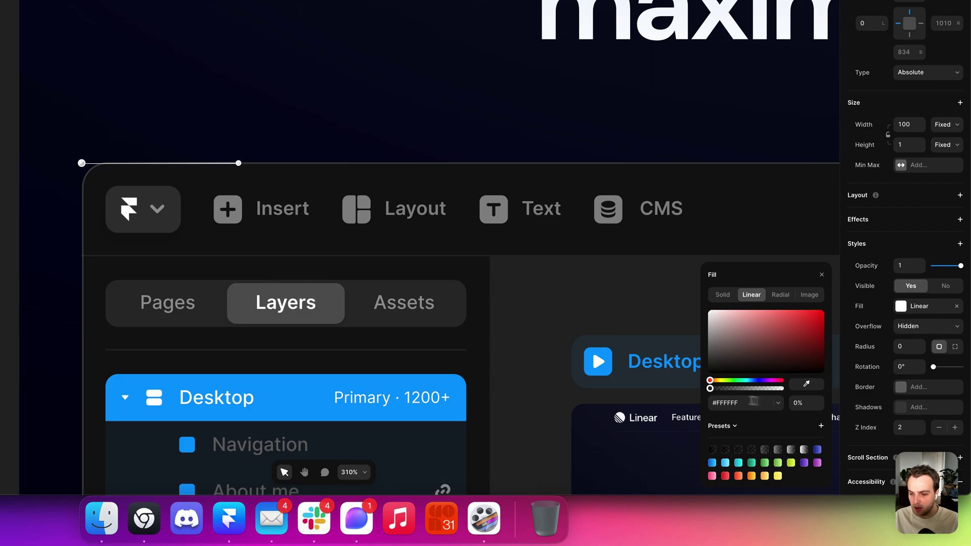
key(Escape)
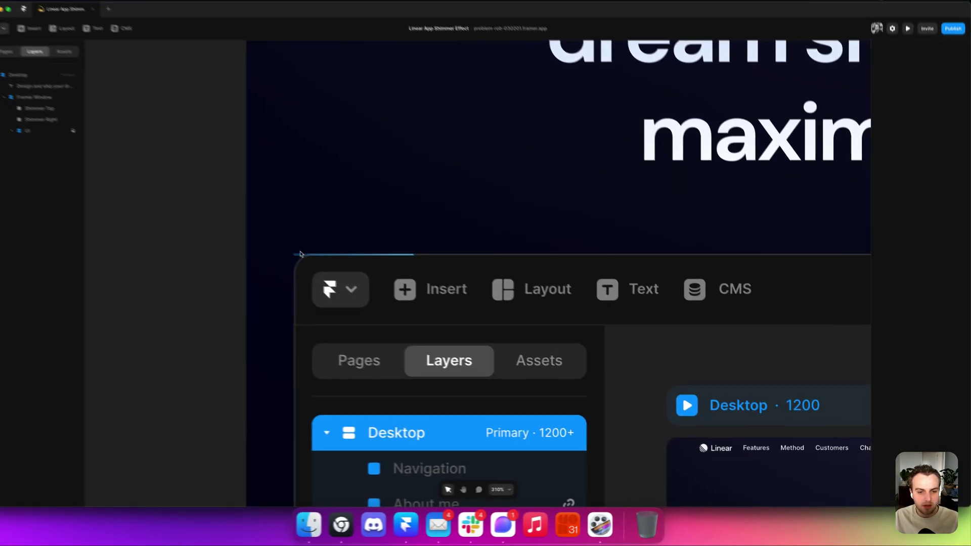
scroll(126, 144, down, 5)
scroll(321, 238, down, 3)
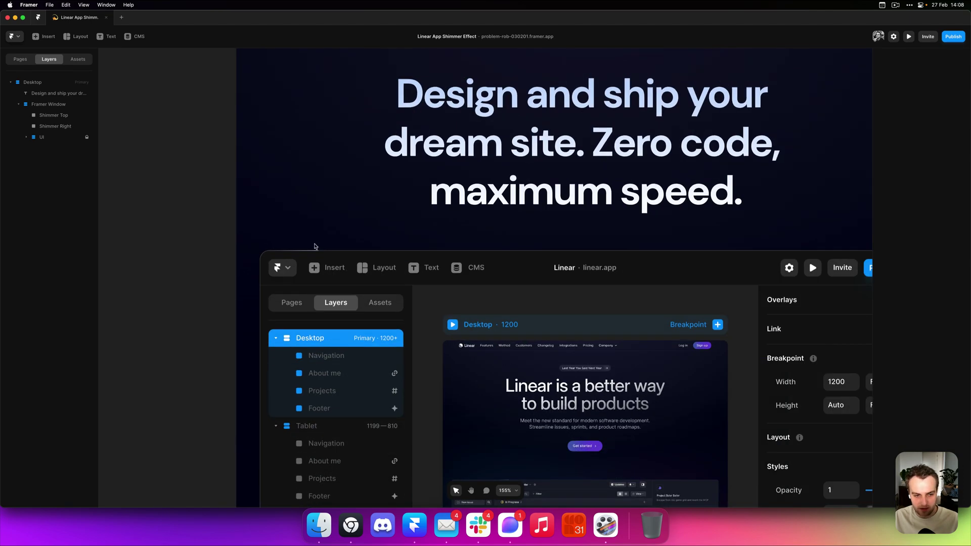
click(296, 250)
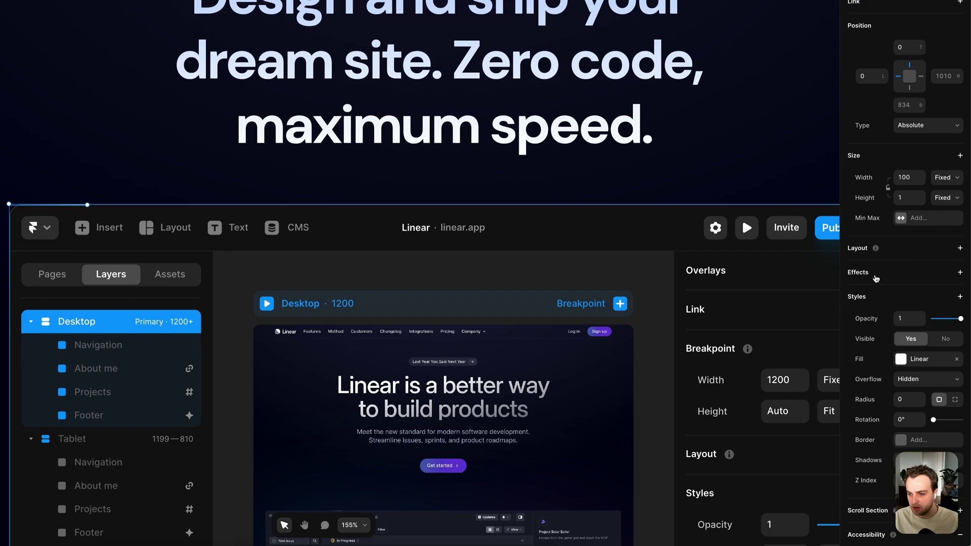
Add a Loop effect (3 s delay, linear, 360 rotation) to the Shimmer Top line.
scroll(595, 285, right, 3)
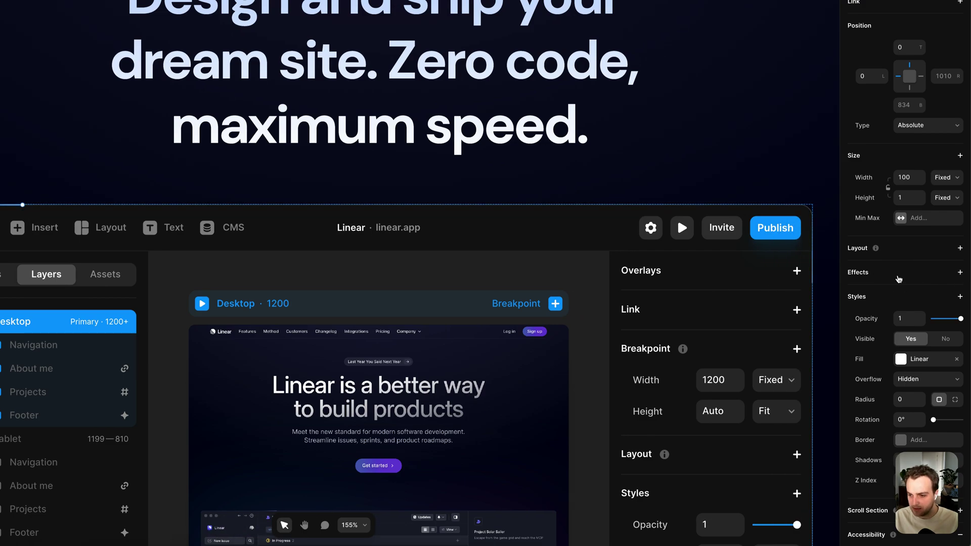
click(898, 279)
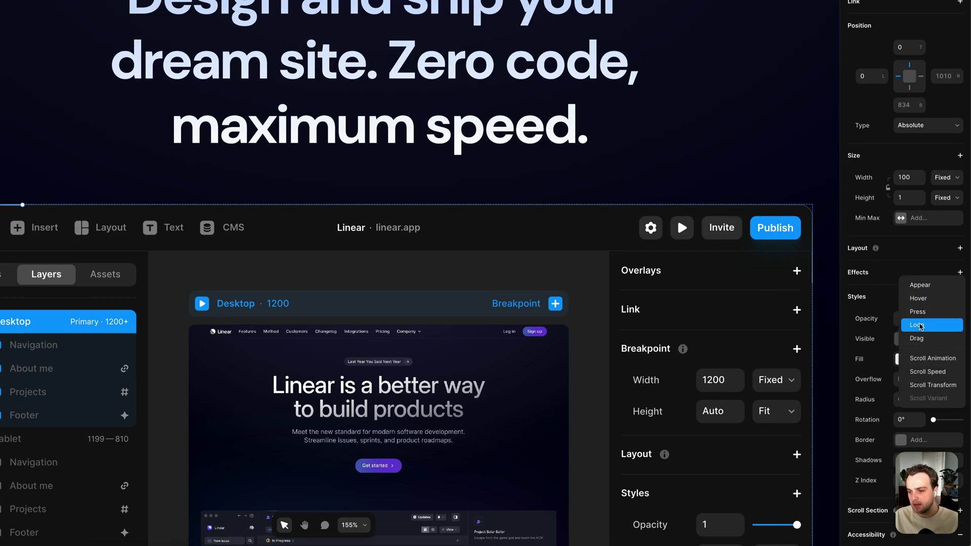
click(919, 326)
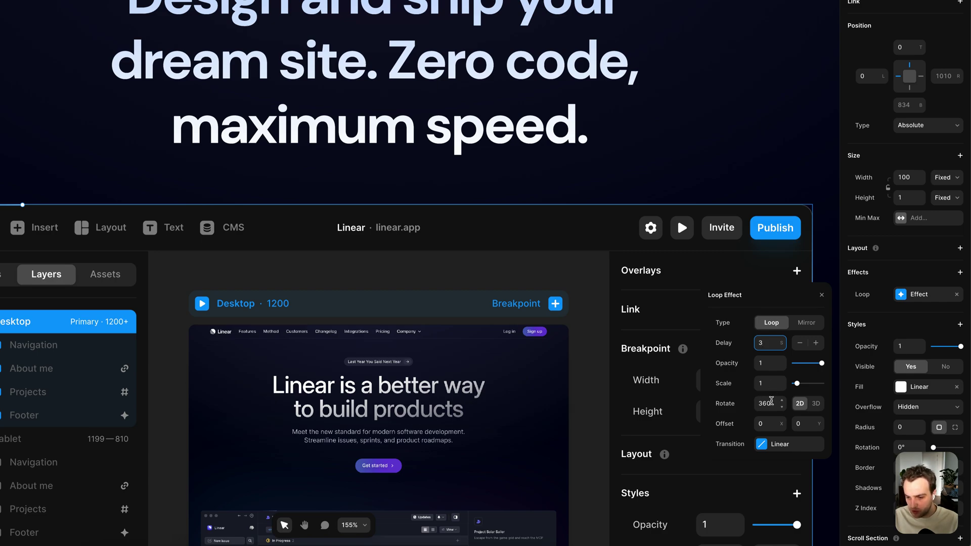
Set the Shimmer Top loop's rotation to 0 and its Offset X to 800.
click(772, 401)
text(0)
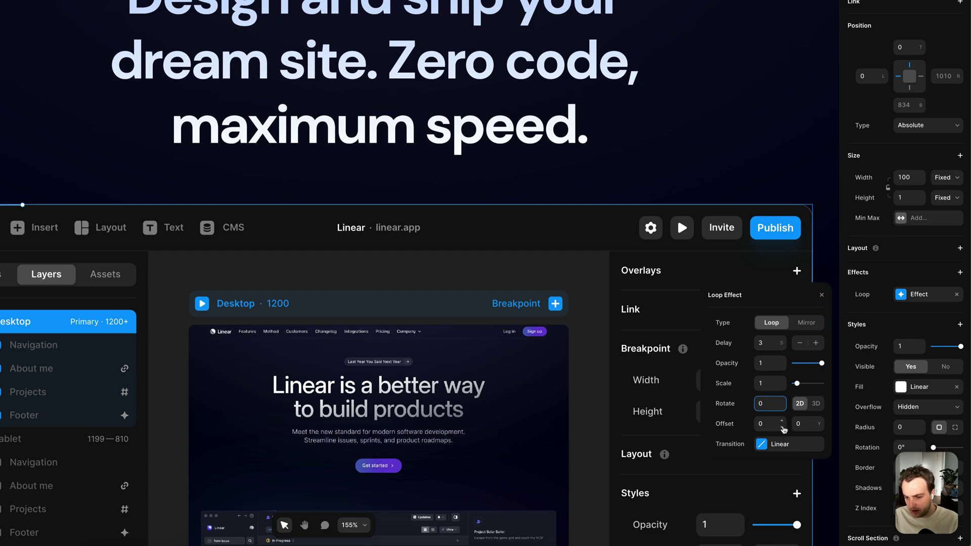
click(783, 424)
drag(783, 415, 768, 287)
drag(884, 286, 872, 24)
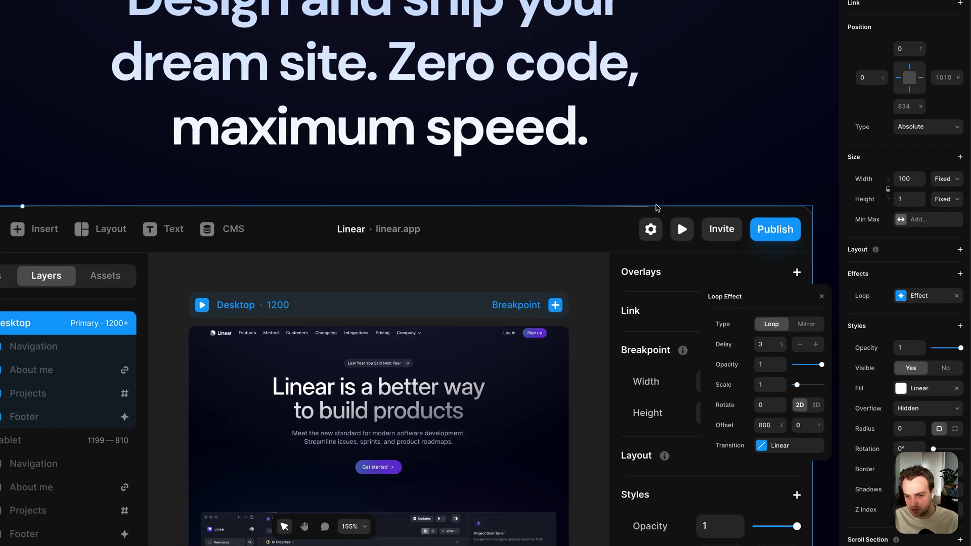
scroll(652, 206, up, 5)
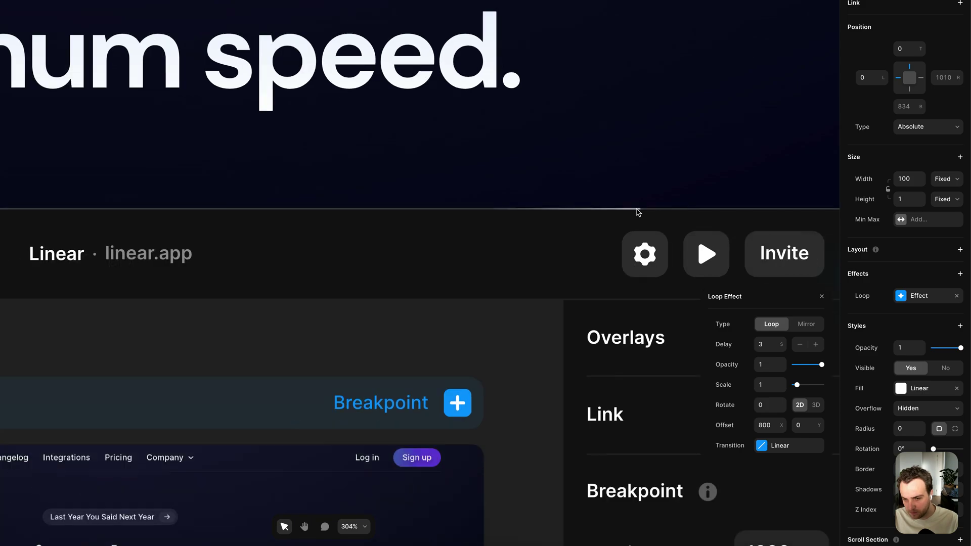
Make the Shimmer Top loop fade to opacity 0 with a 1.5 s Ease Out transition.
scroll(638, 212, down, 5)
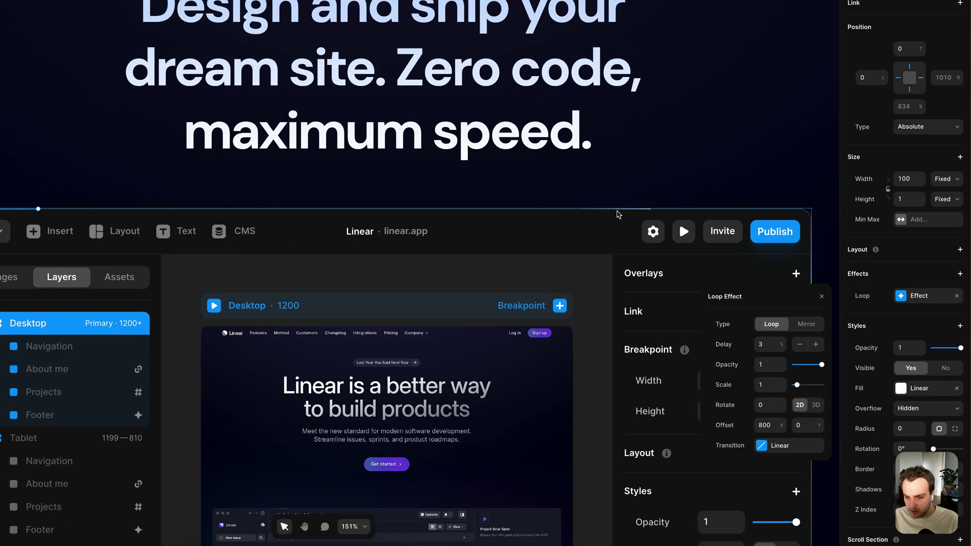
scroll(618, 214, down, 2)
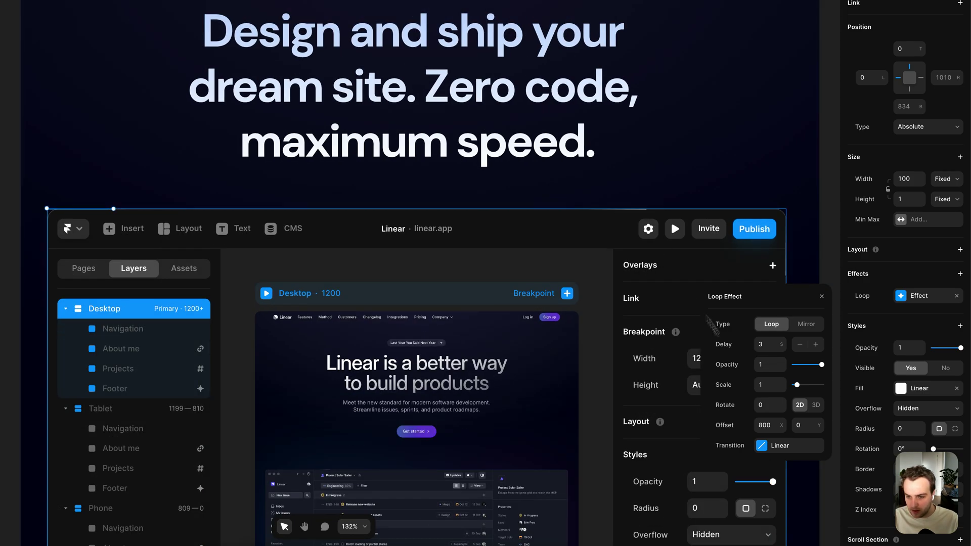
click(766, 365)
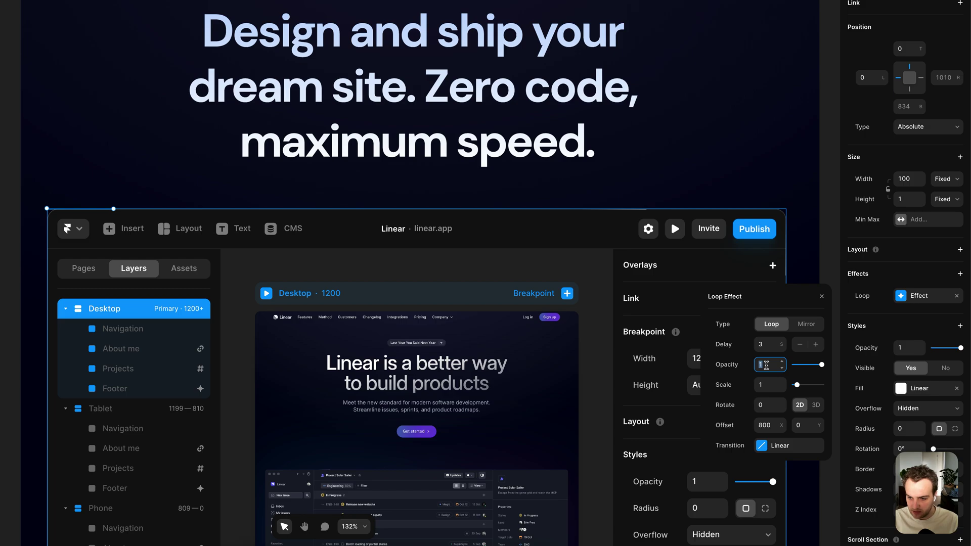
text(0)
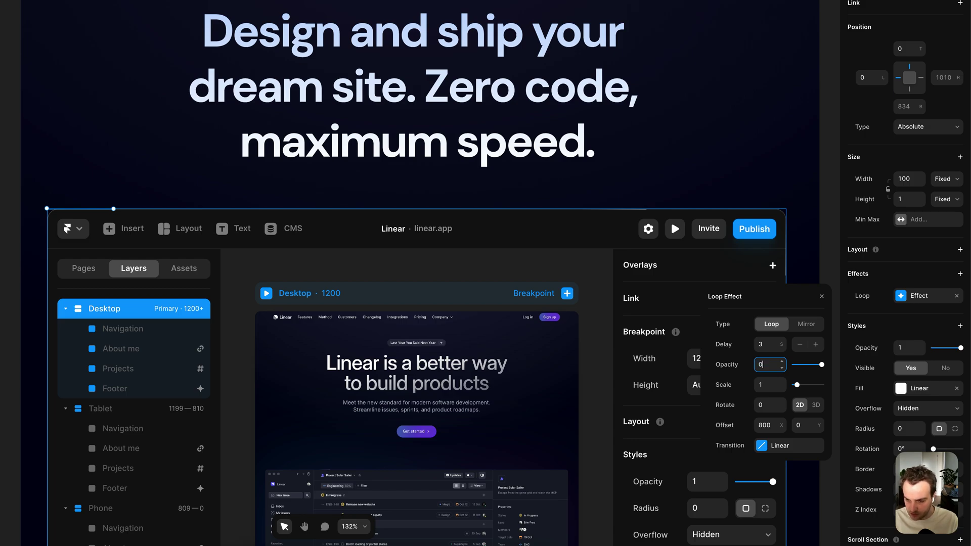
click(784, 449)
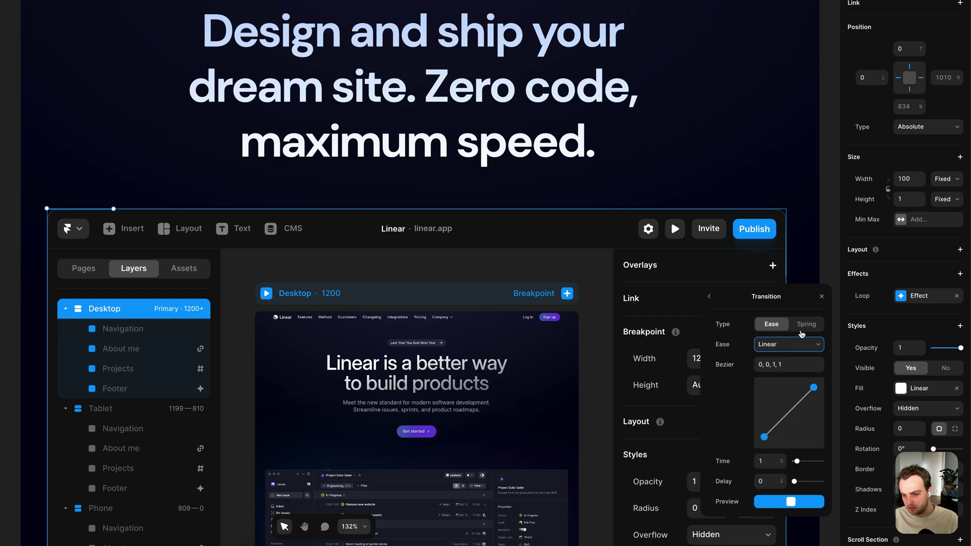
click(775, 352)
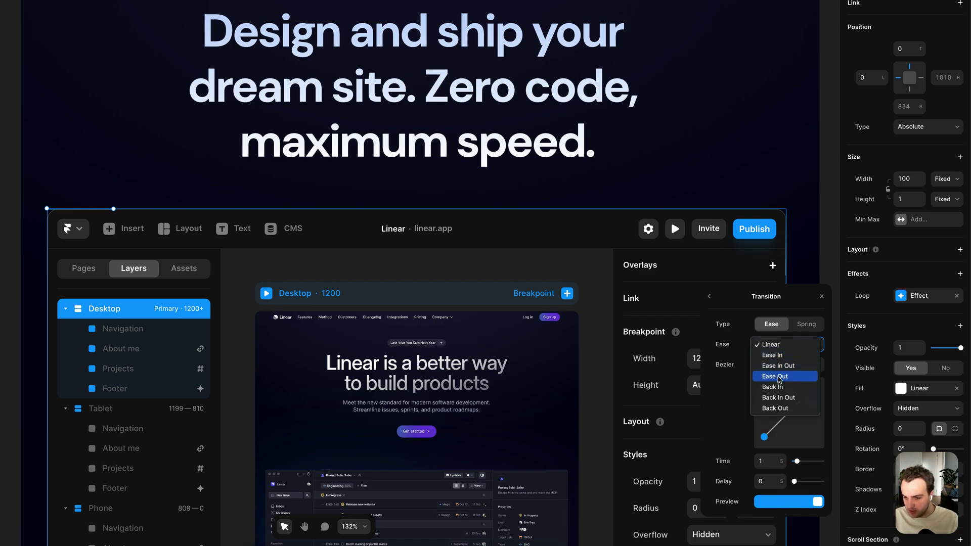
click(779, 378)
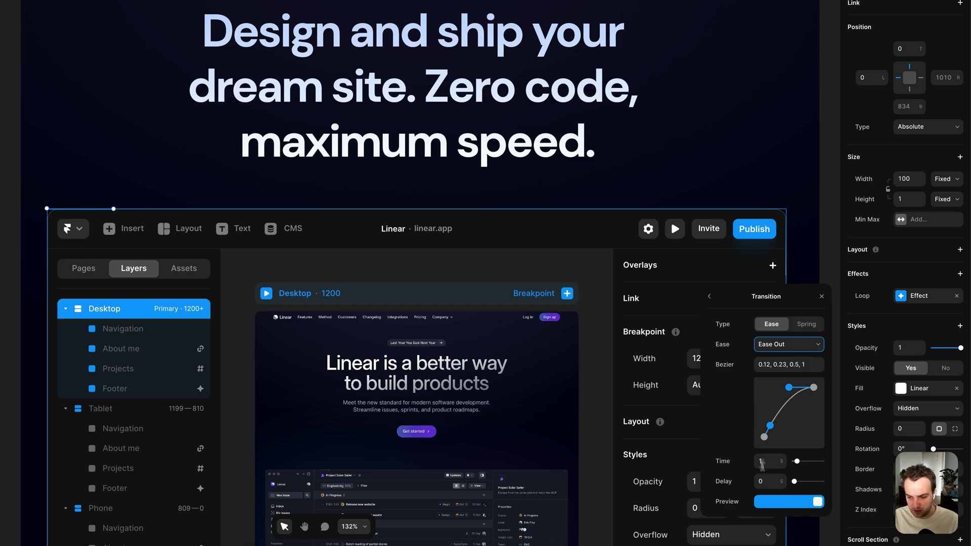
click(769, 462)
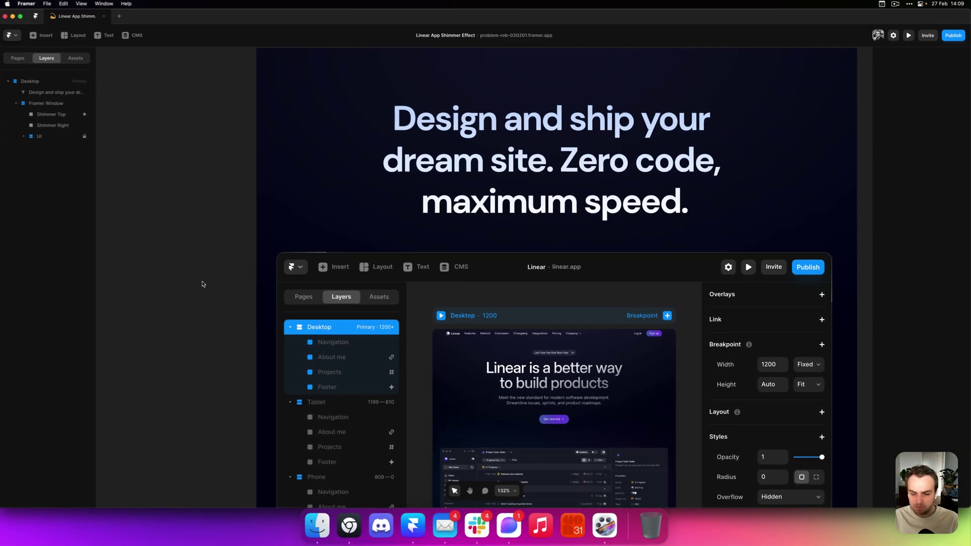
Open Framer's publishing options, glance at the linear.app reference page, then minimise Chrome.
click(960, 36)
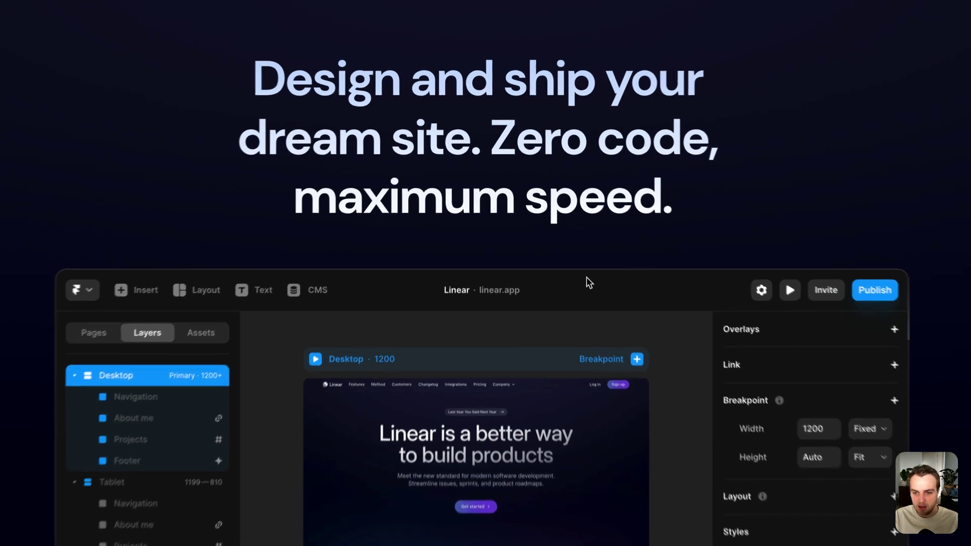
key(super+1)
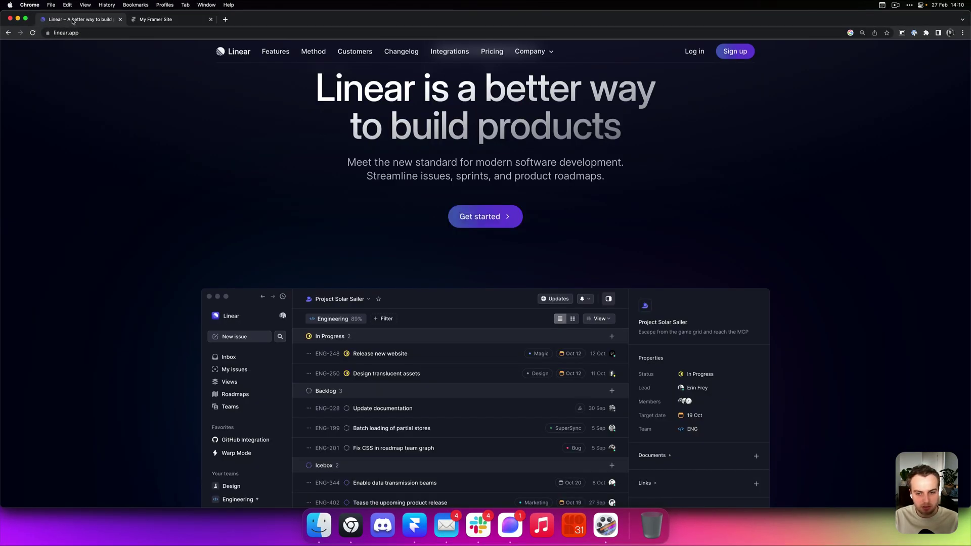
scroll(777, 364, down, 1)
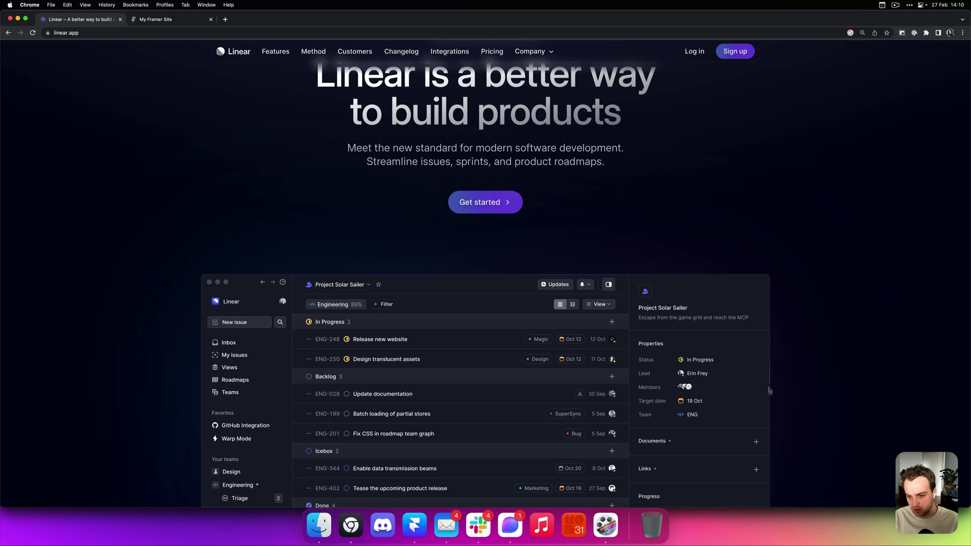
click(18, 19)
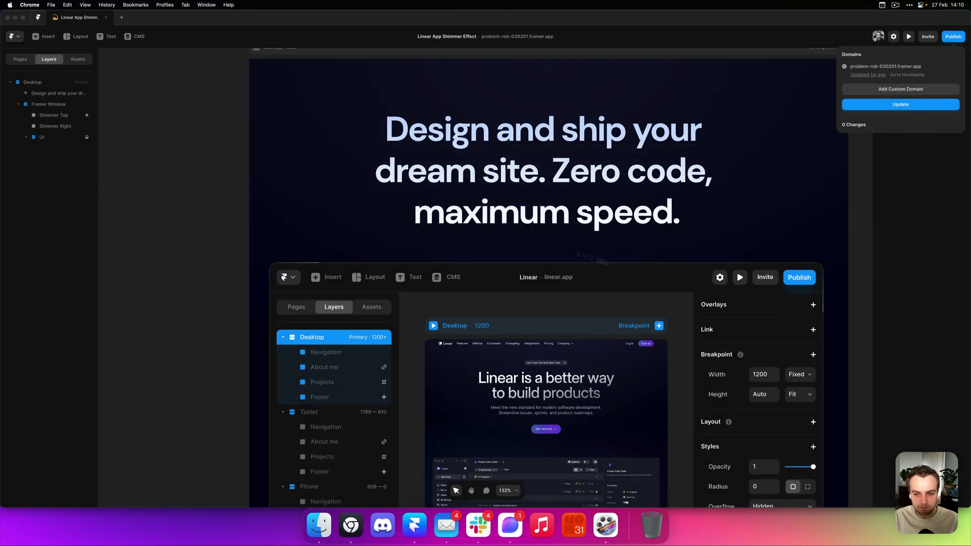
Close the publishing panel and select the Shimmer Right line to view its properties.
click(860, 314)
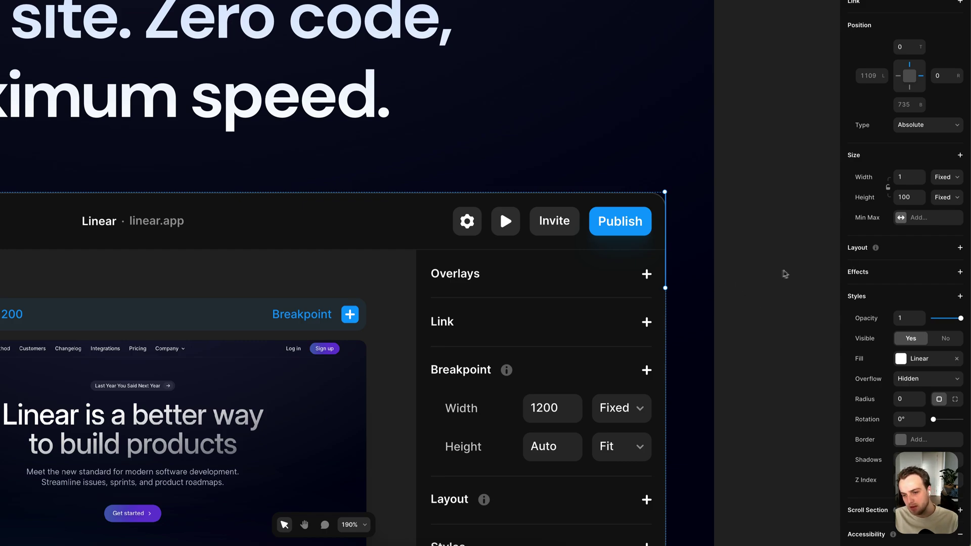
scroll(703, 279, down, 5)
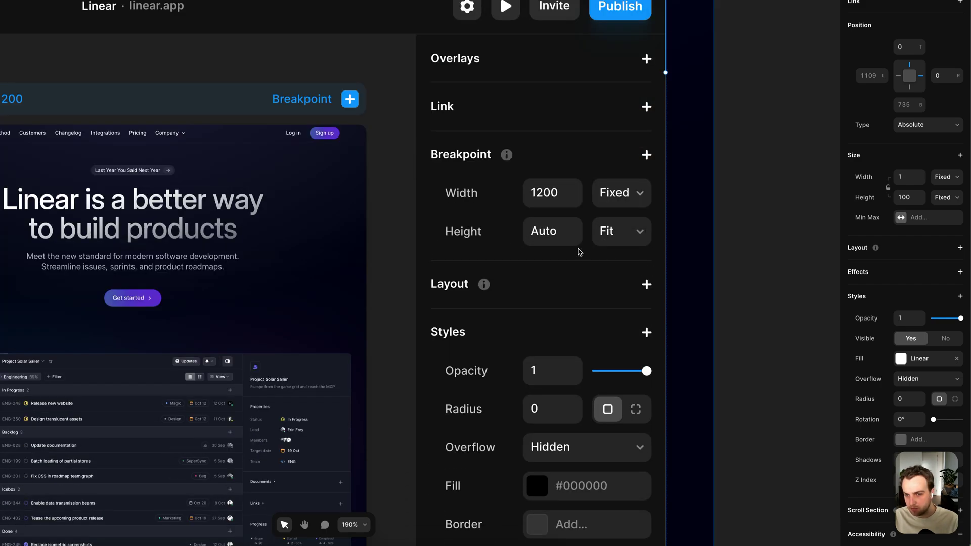
Add a Loop effect to Shimmer Right with a 2 s delay, rotation 0 and Offset Y 600.
click(895, 274)
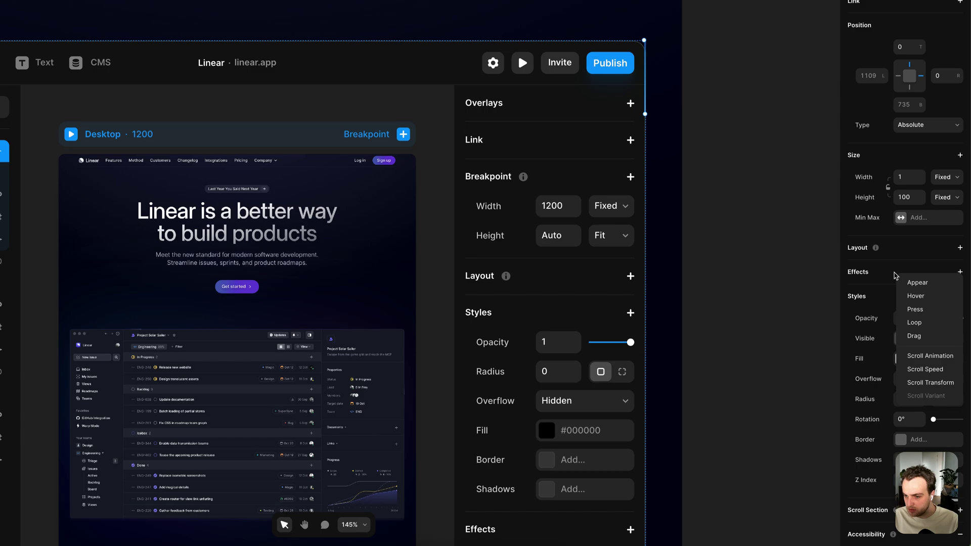
click(914, 322)
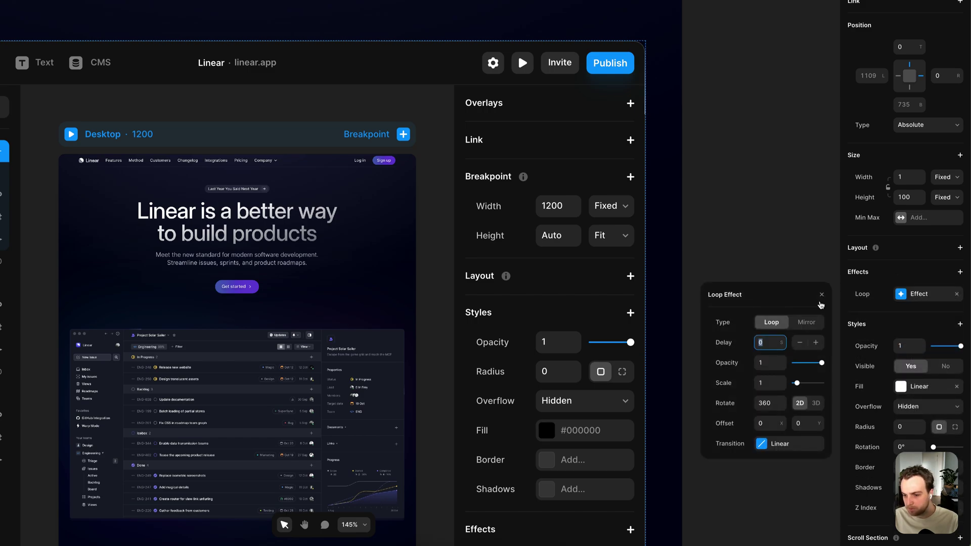
click(764, 345)
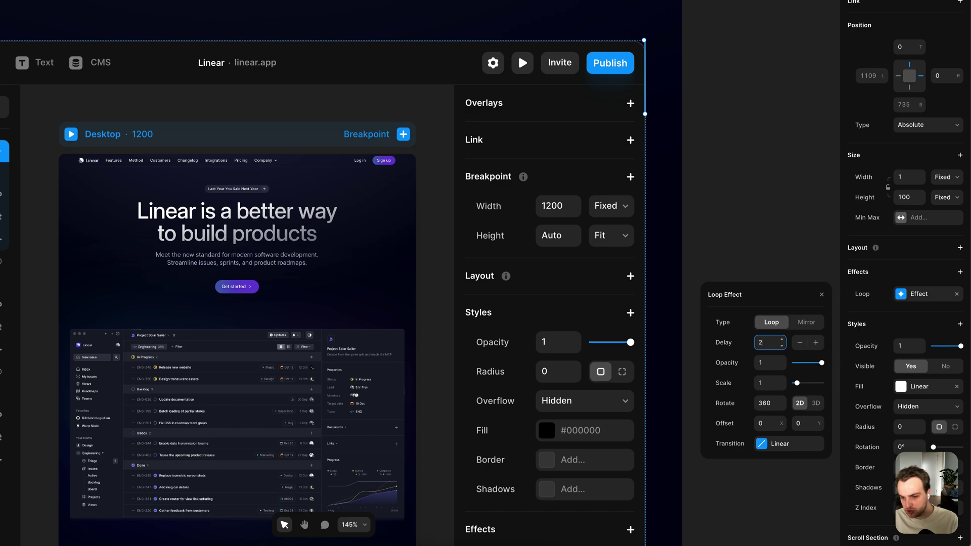
click(771, 403)
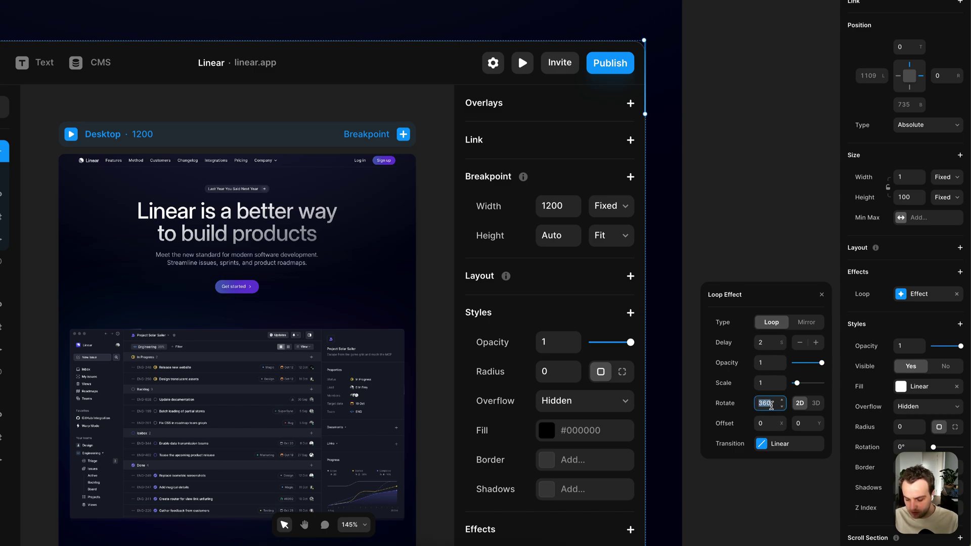
text(0)
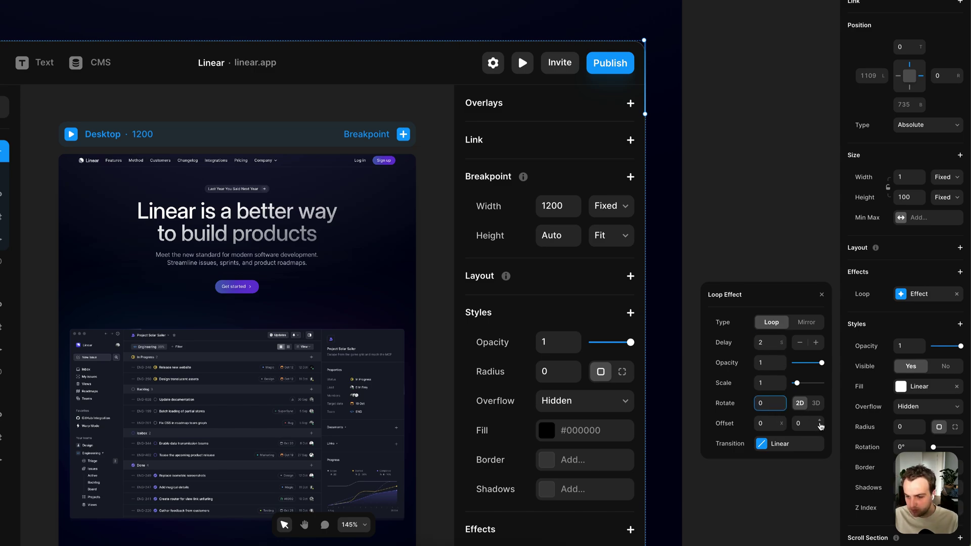
key(Return)
drag(821, 431, 797, 130)
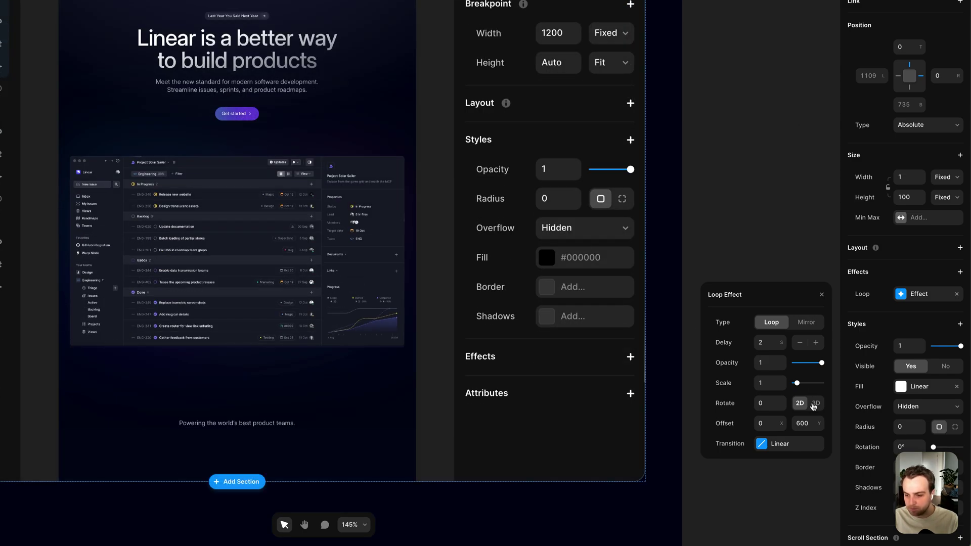
Raise the Shimmer Right loop's Offset Y to 670 and set its opacity to 0.
drag(820, 428, 820, 390)
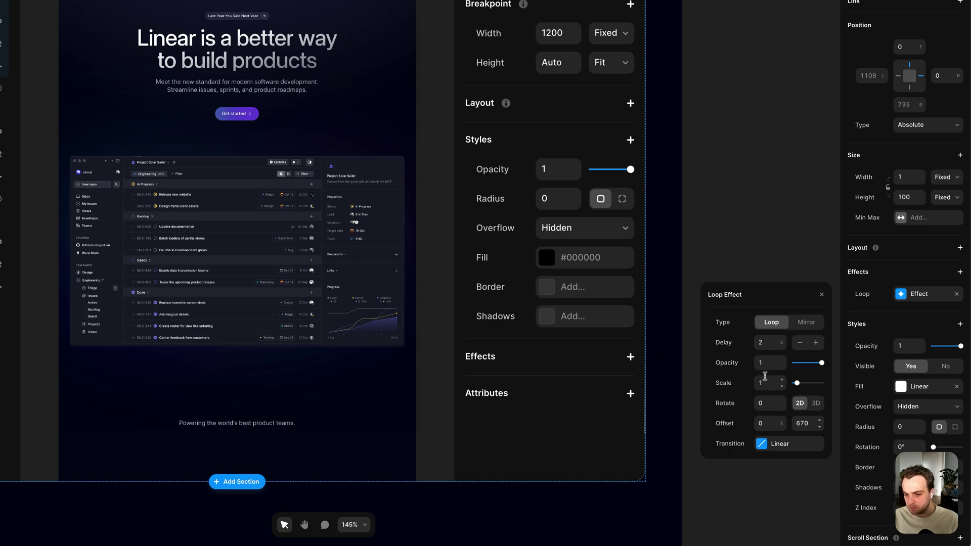
click(765, 366)
text(0)
key(Return)
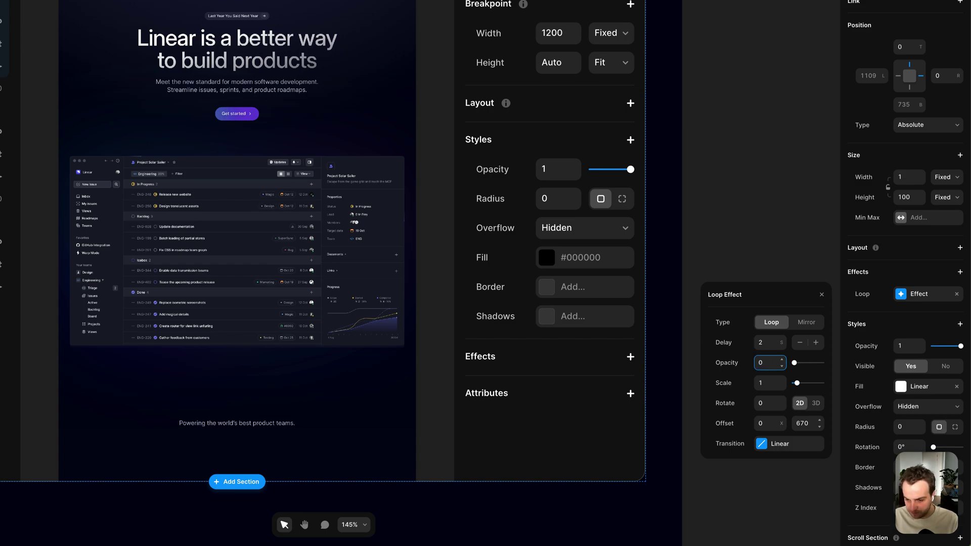
Give the Shimmer Right loop a 1.5 s Ease Out transition.
click(776, 445)
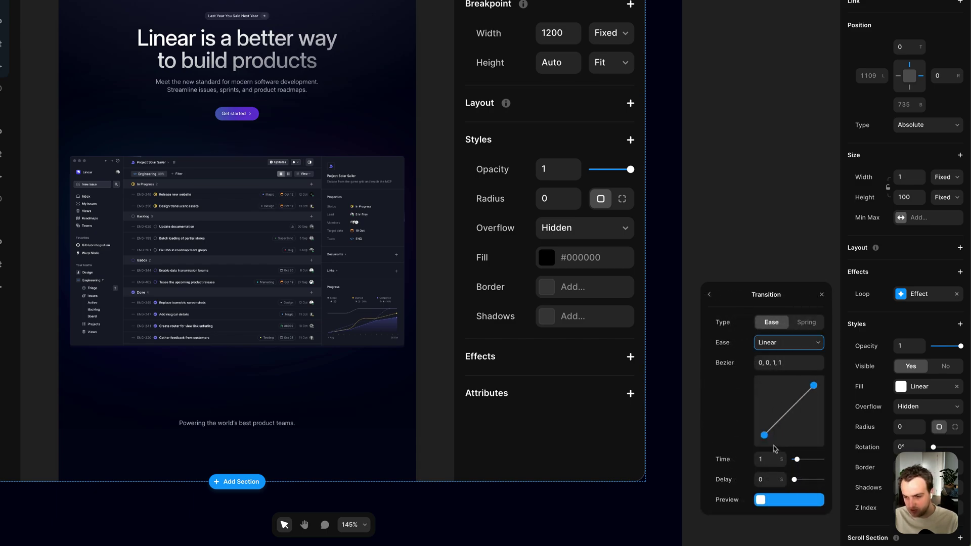
click(787, 343)
click(780, 375)
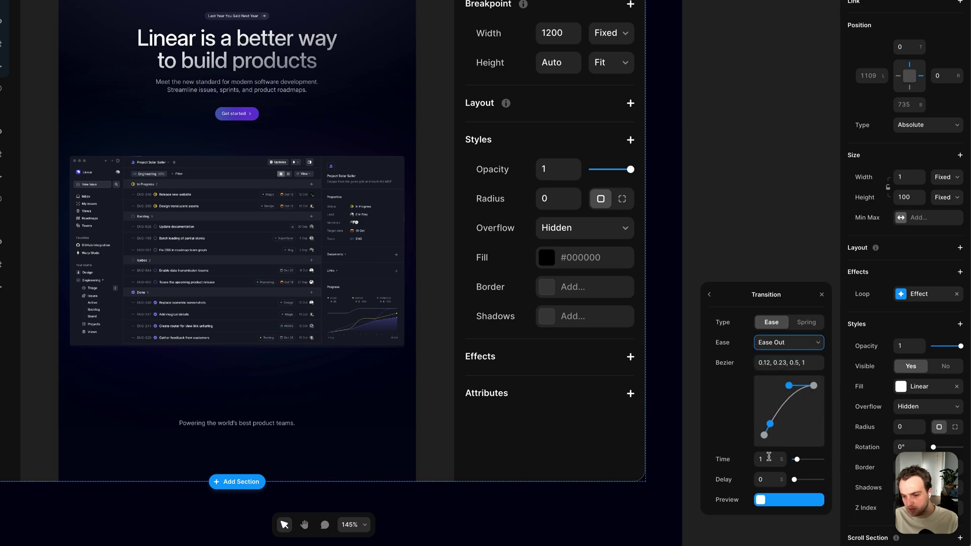
click(765, 460)
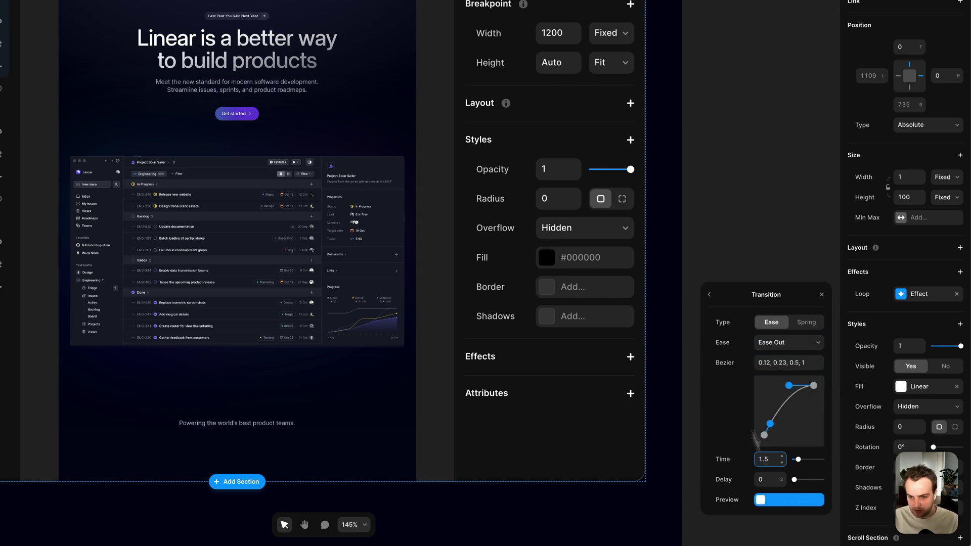
click(700, 245)
scroll(693, 304, left, 1)
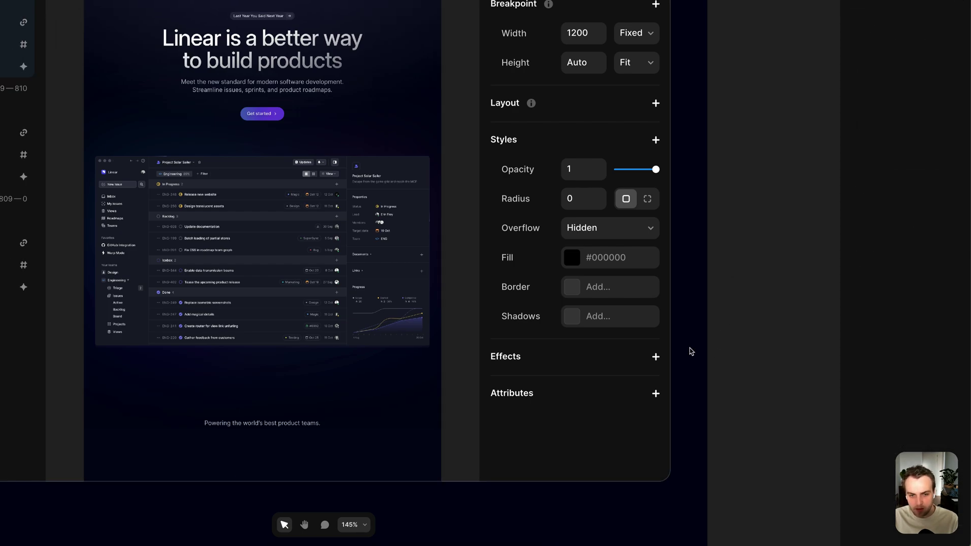
ctrl+scroll(273, 322, down, 3)
ctrl+scroll(273, 322, down, 2)
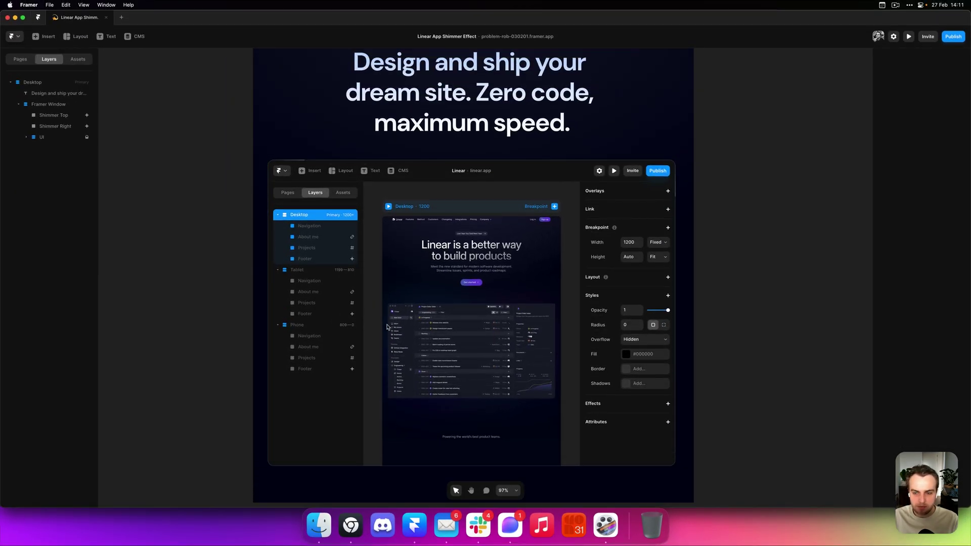
Publish the shimmer update and open the live site at its framer.app domain.
click(957, 37)
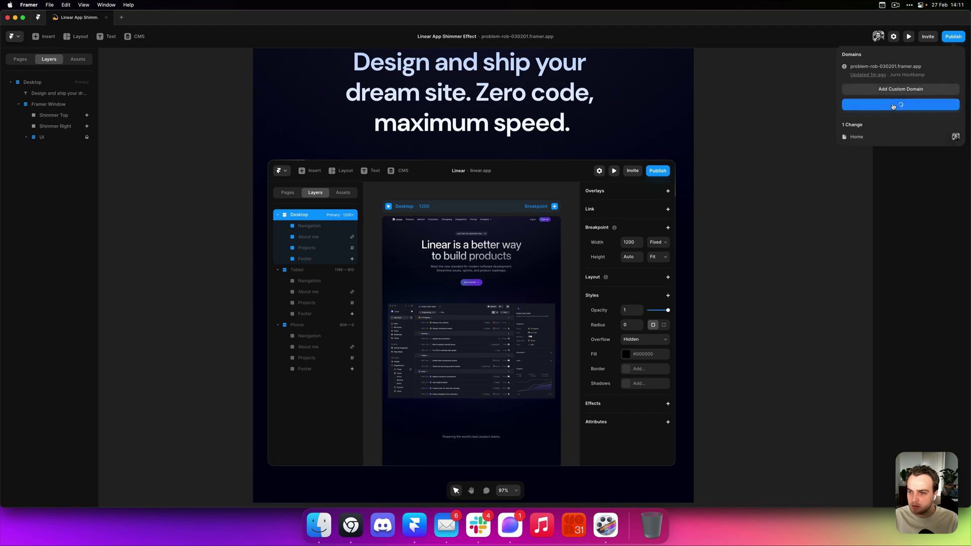
click(871, 69)
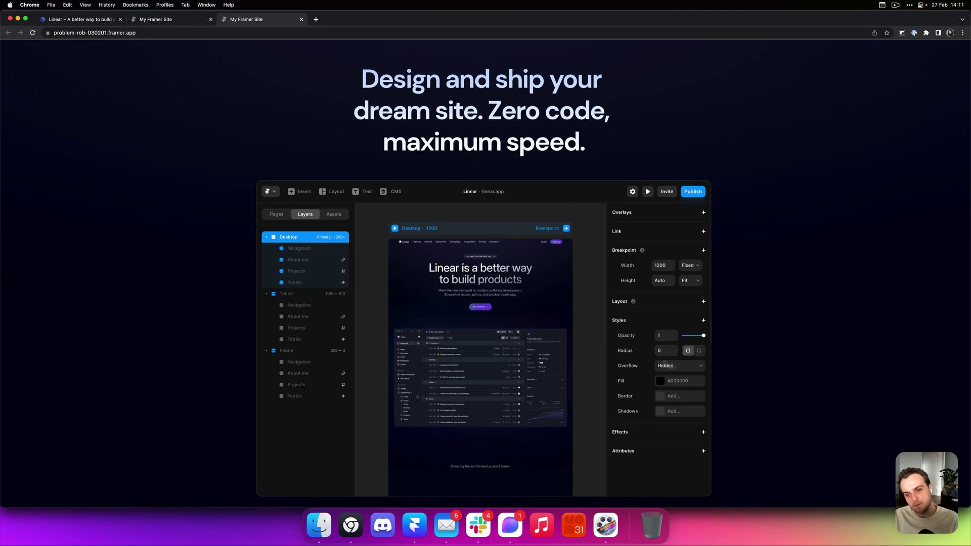
scroll(436, 342, up, 1)
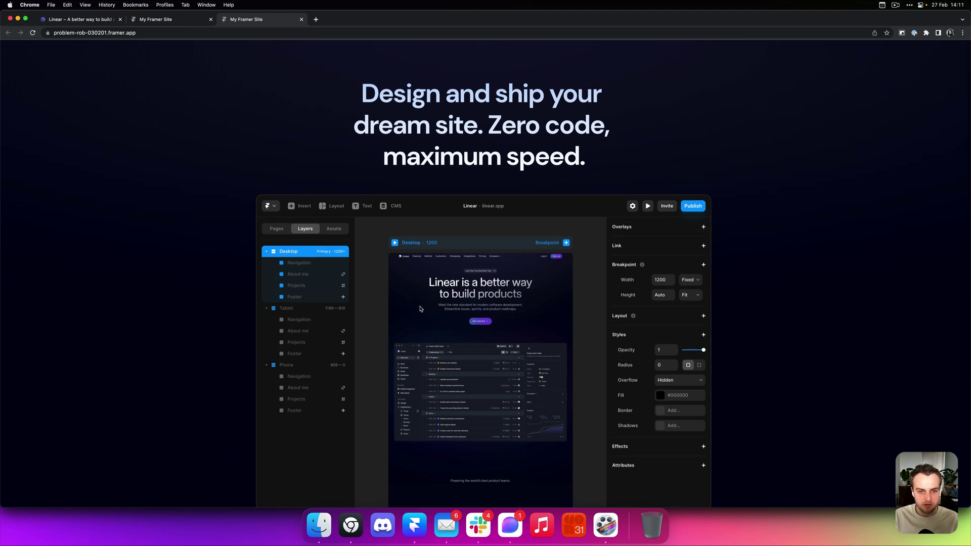
scroll(354, 228, up, 1)
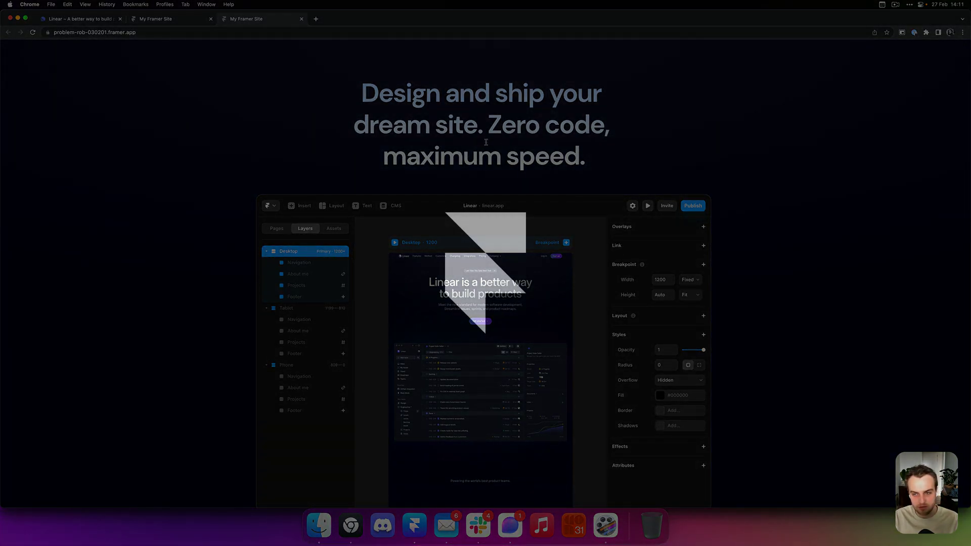